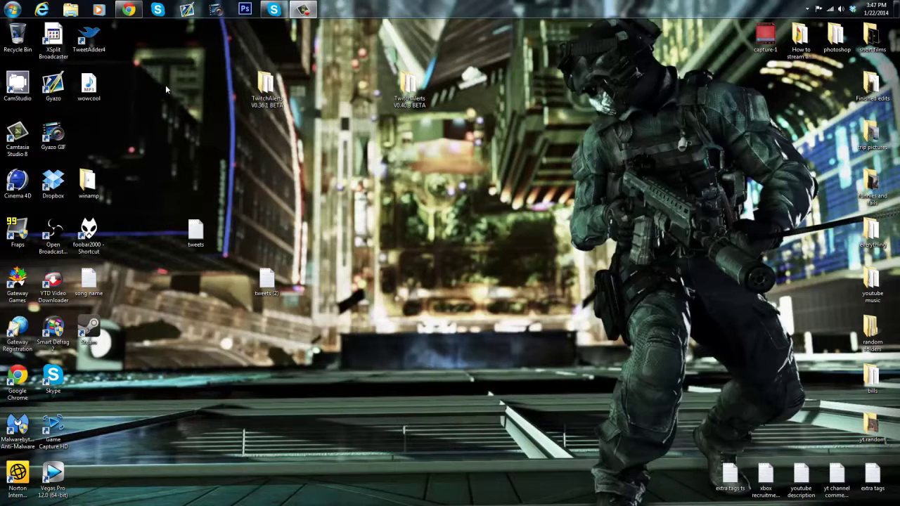
Step: Browse Videos > elgato recordings in Explorer, select the amelie gun thingy recording, then return to YouTube
left_click(127, 10)
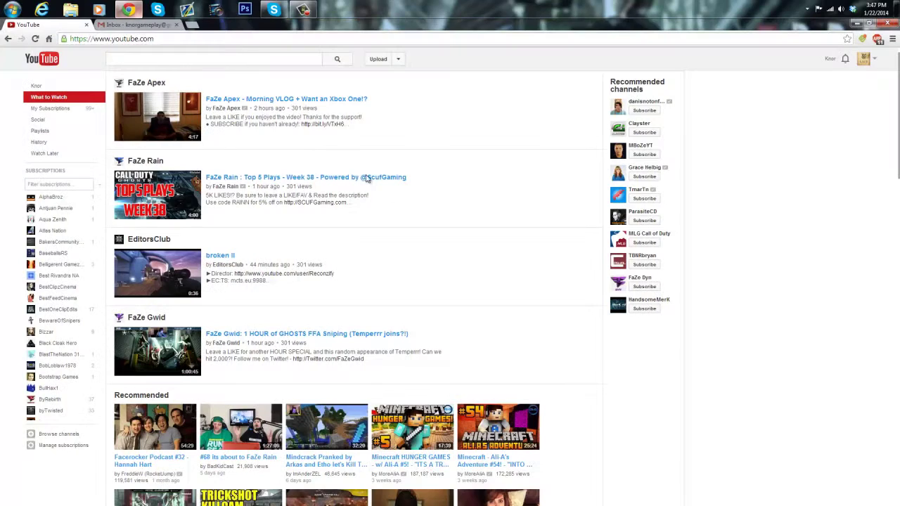
left_click(70, 9)
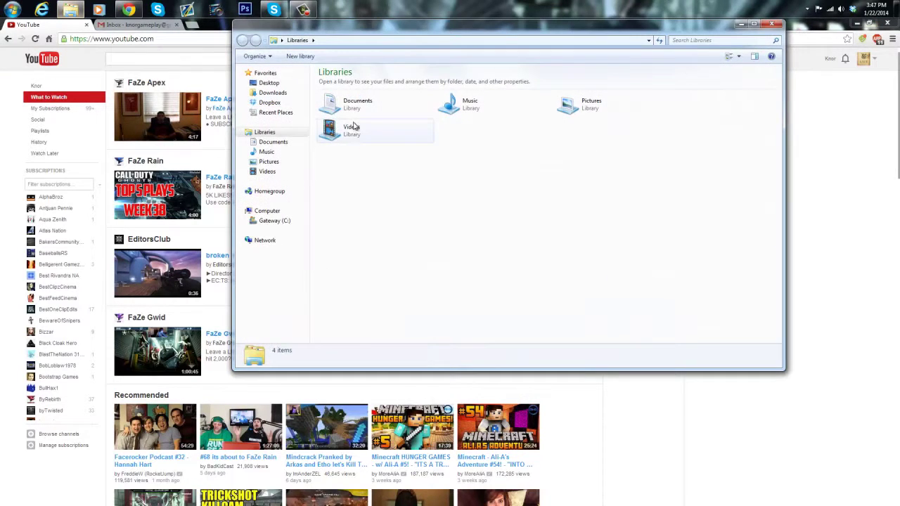
double_click(349, 130)
double_click(493, 144)
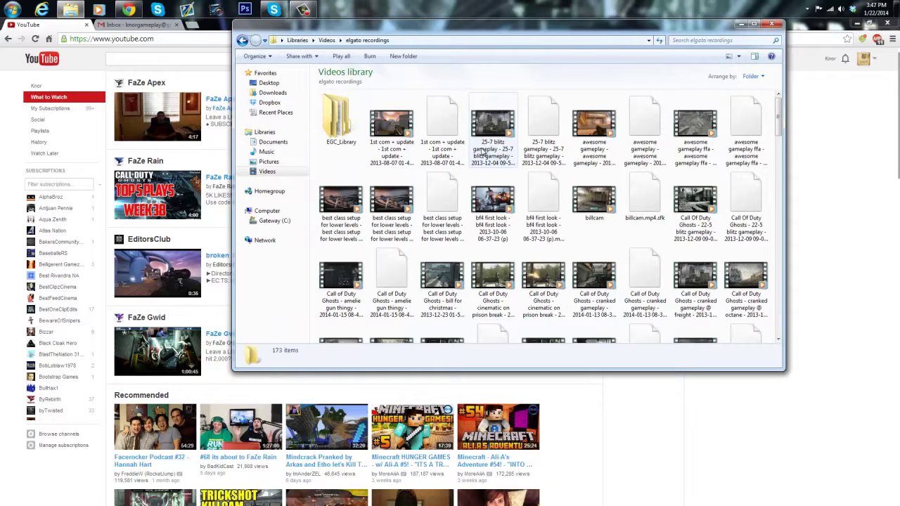
left_click(350, 263)
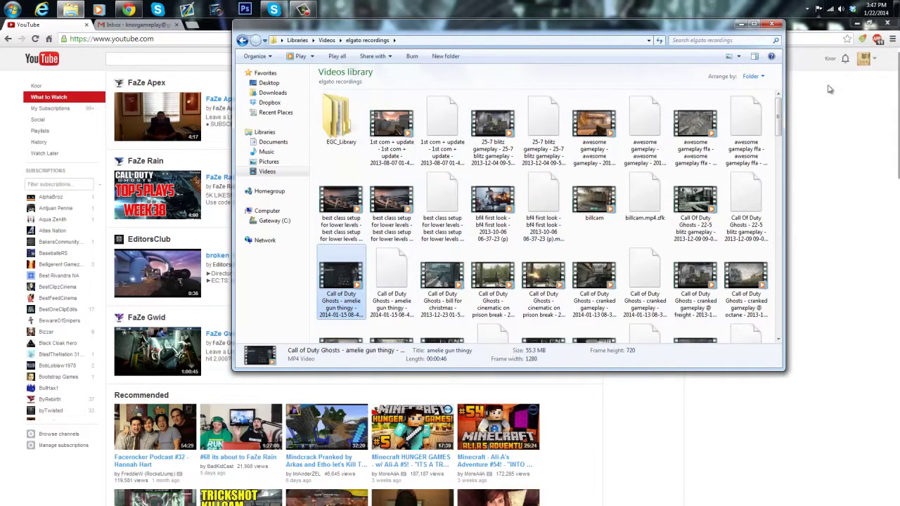
left_click(857, 146)
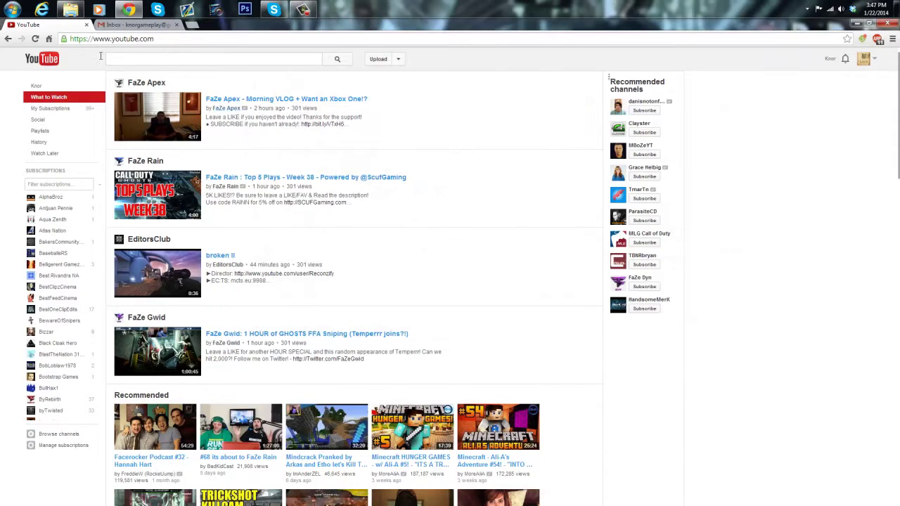
Step: Open the YouTube upload page and pick the awesome gameplay ffa recording
left_click(382, 60)
left_click(377, 60)
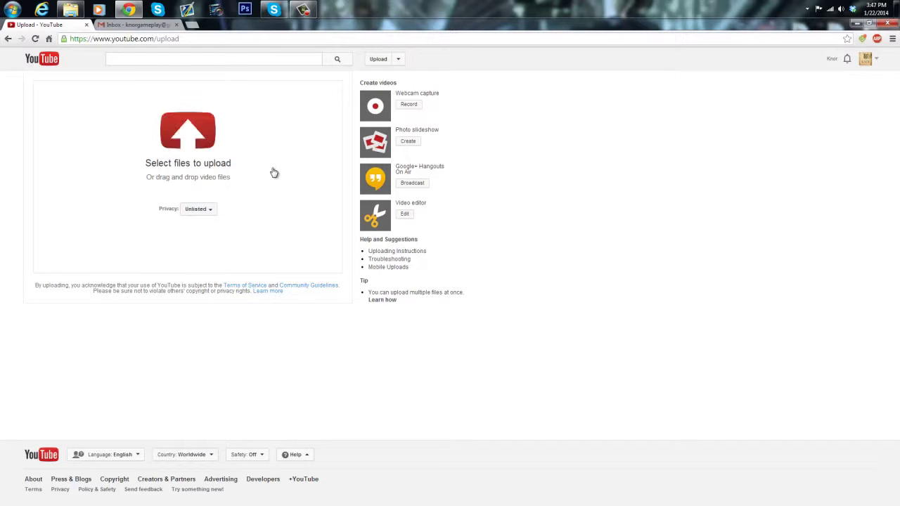
left_click(198, 152)
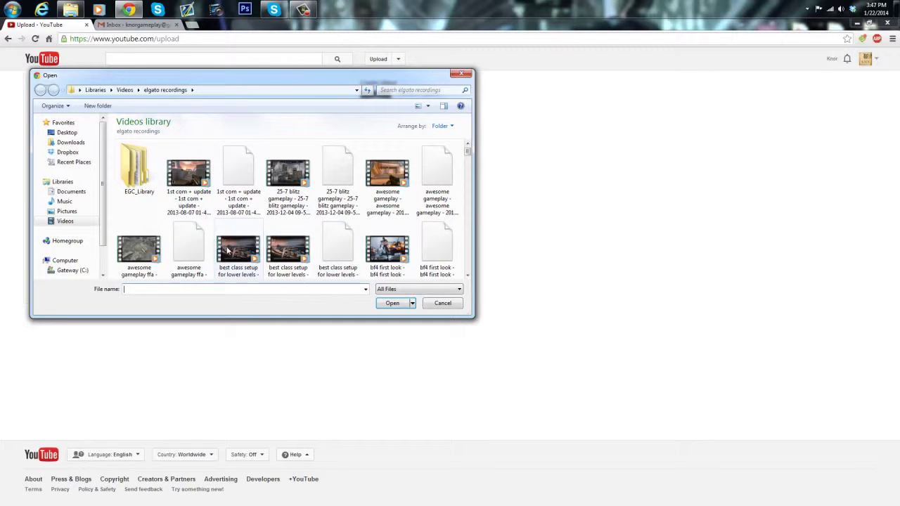
left_click(227, 253)
scroll(181, 255, "down", 3)
scroll(179, 246, "up", 1)
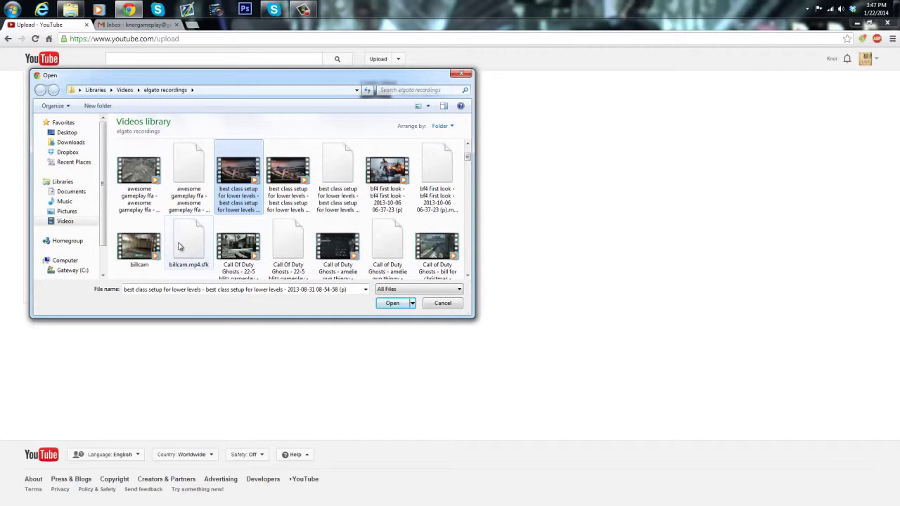
left_click(142, 192)
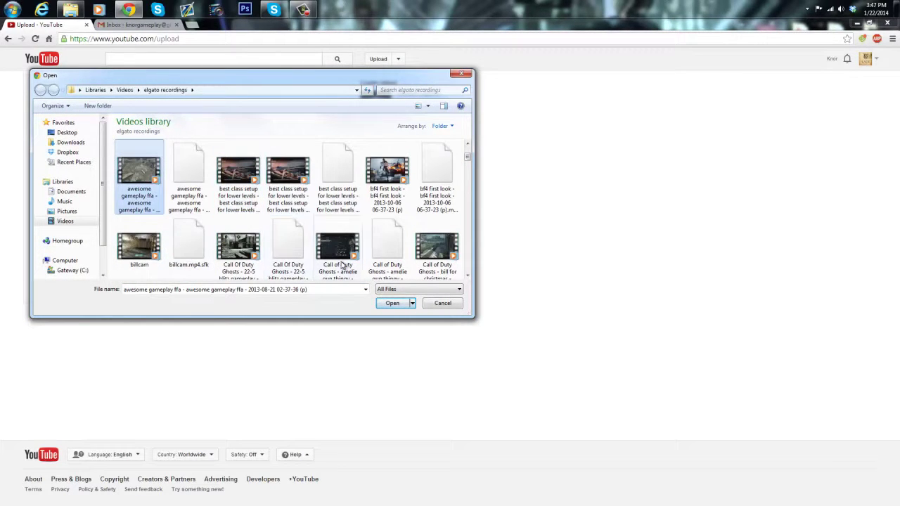
Step: Start uploading the recording, then cancel the upload and confirm
left_click(393, 303)
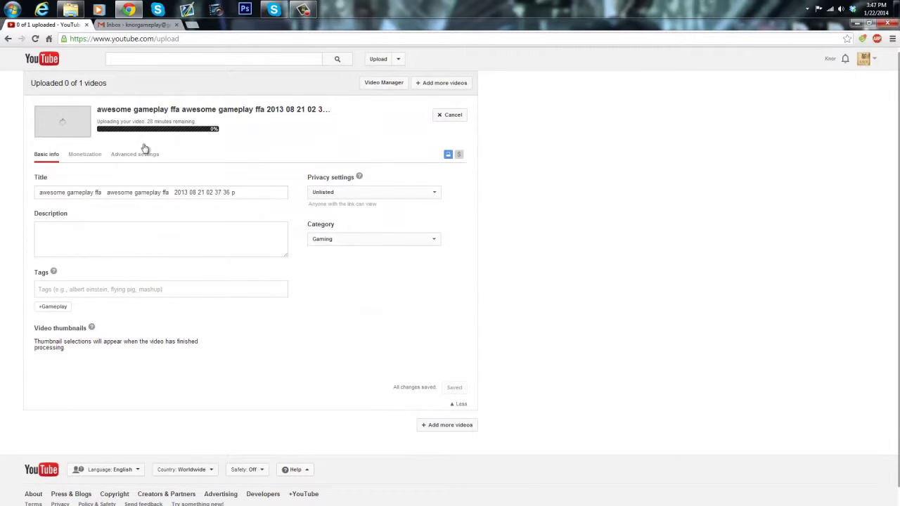
left_click(453, 115)
left_click(486, 287)
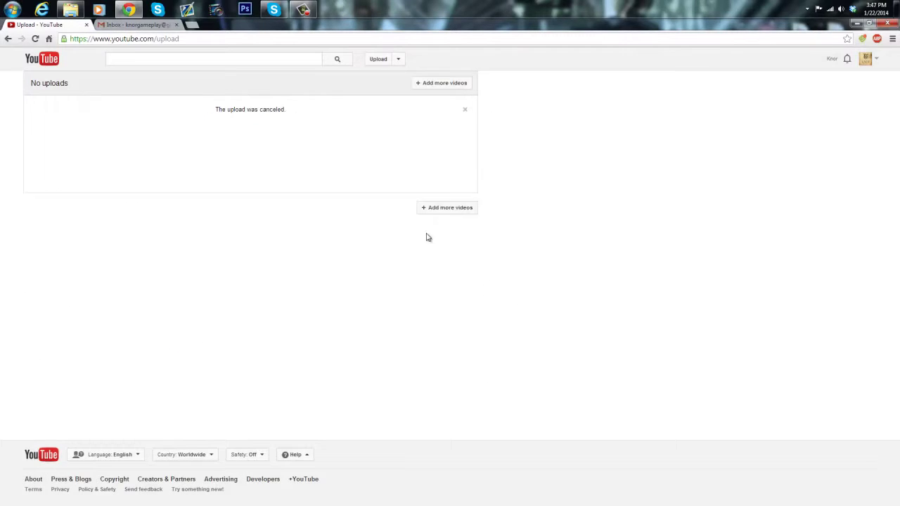
Step: Open Video Manager from the account menu to list the 59 uploaded videos
left_click(866, 60)
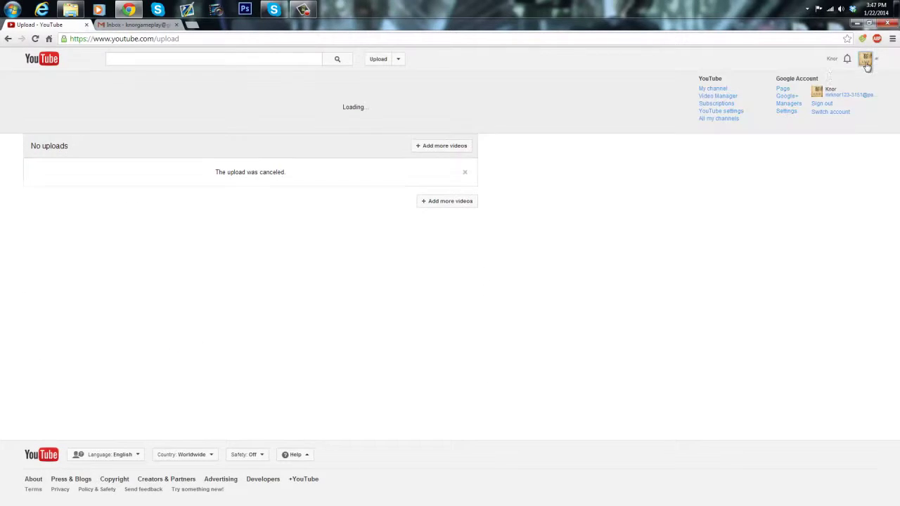
left_click(719, 97)
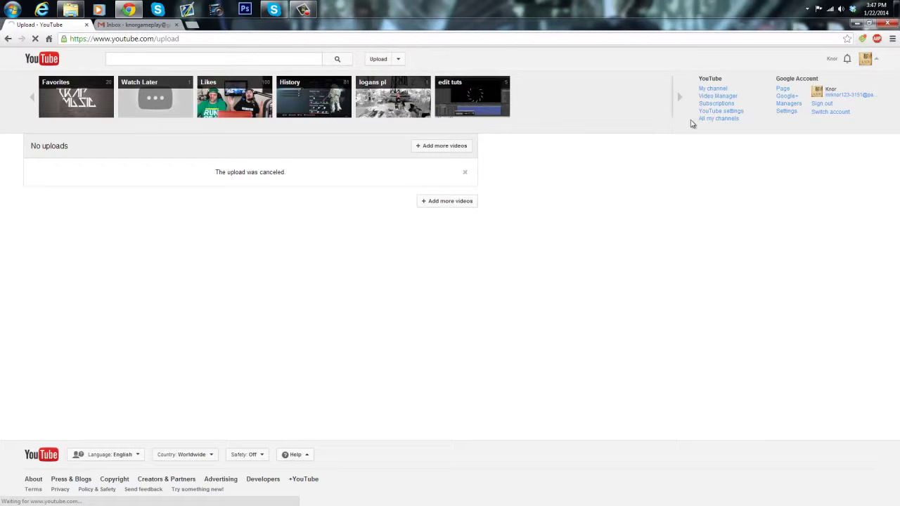
left_click(717, 96)
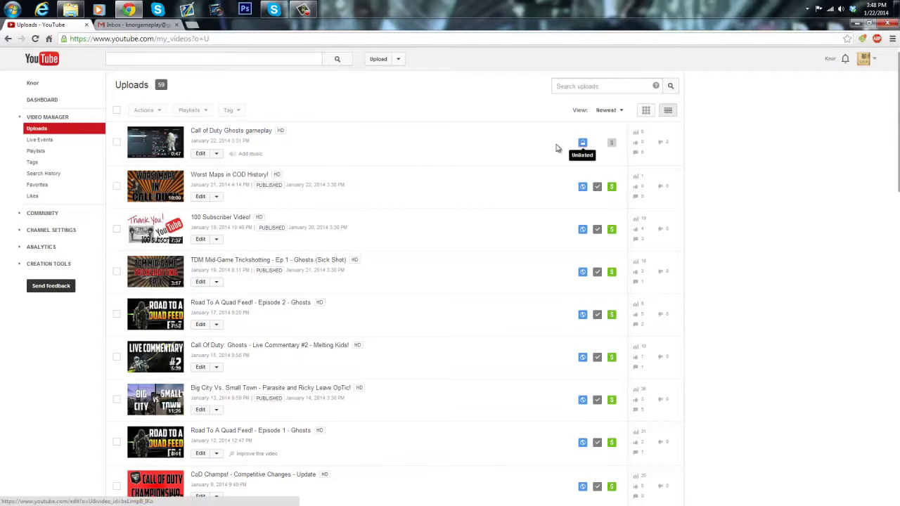
Step: Open the Call of Duty Ghosts gameplay video, copy its URL from the address bar, and pause it
left_click(221, 132)
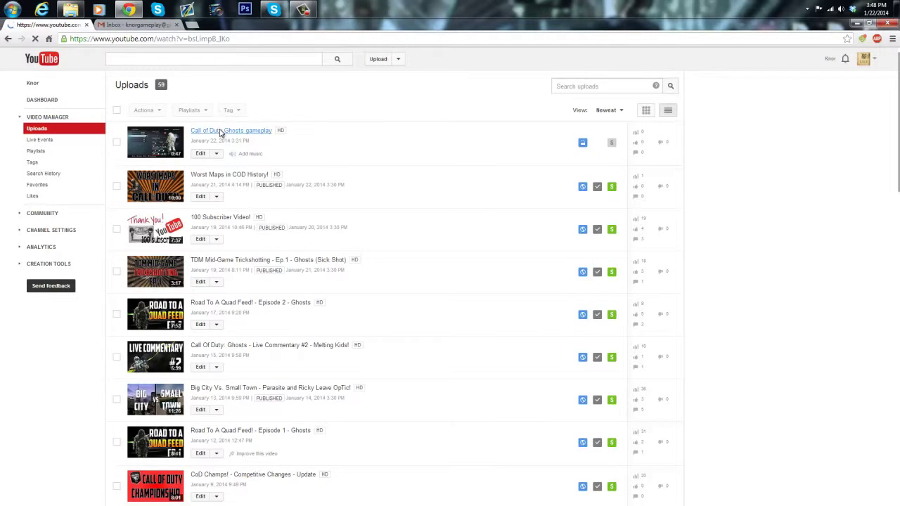
left_click(245, 39)
key("ctrl+c")
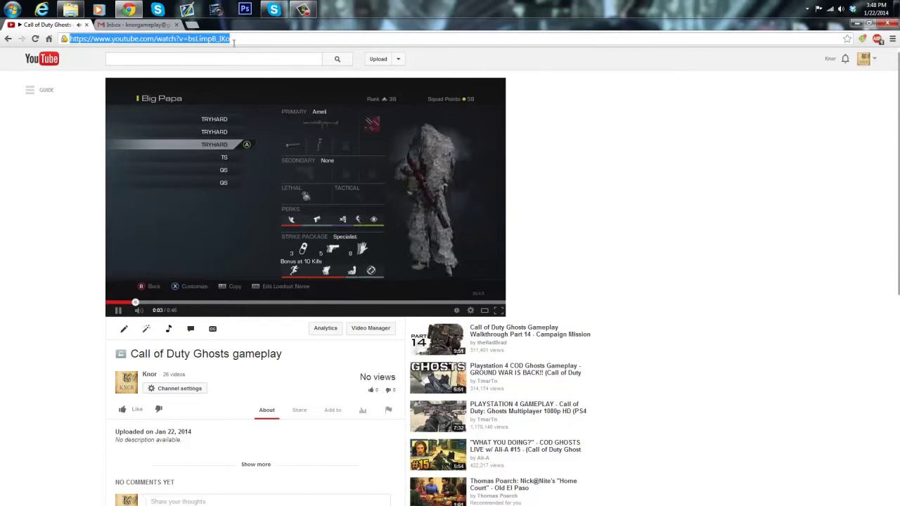
right_click(237, 40)
left_click(257, 79)
left_click(281, 154)
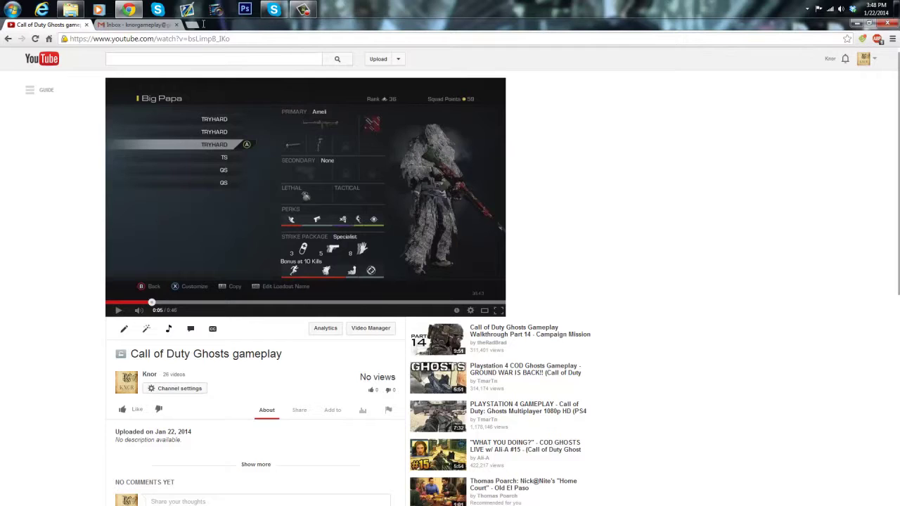
Step: Compose a new Gmail message to the channel's e-mail address with subject 'gameplay'
left_click(125, 27)
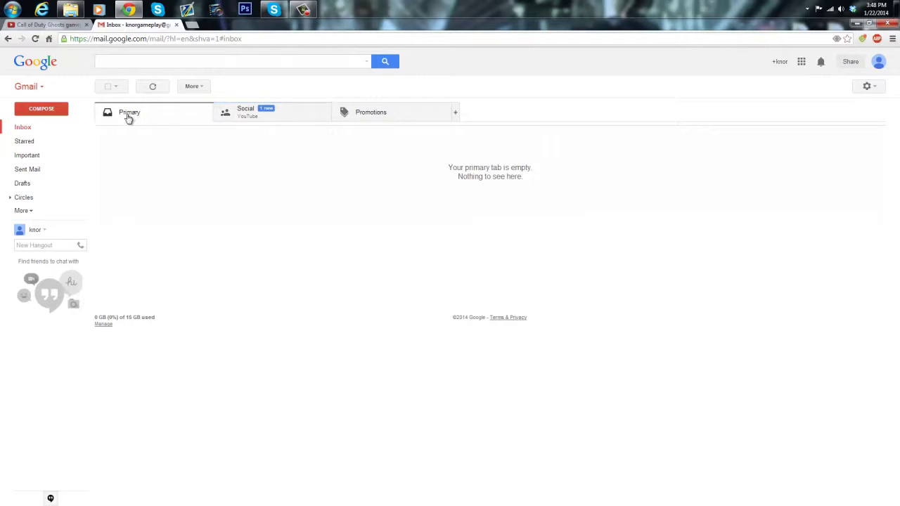
left_click(59, 114)
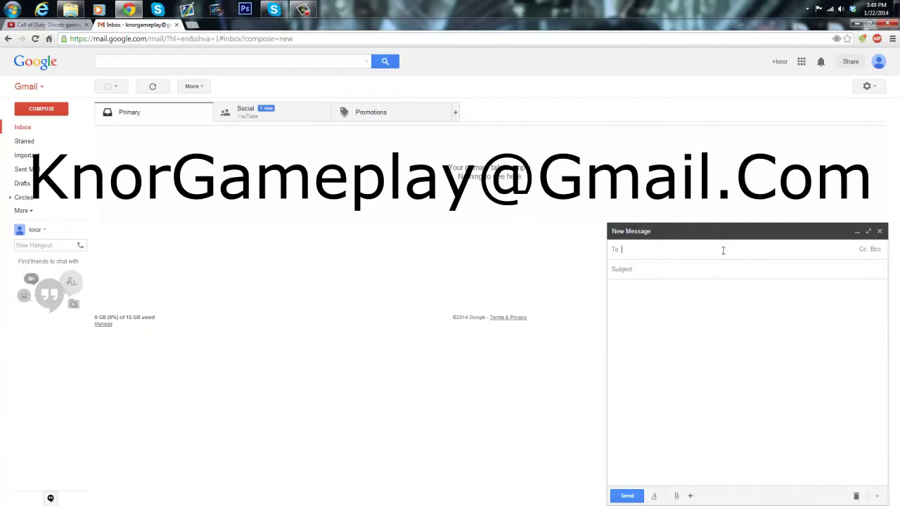
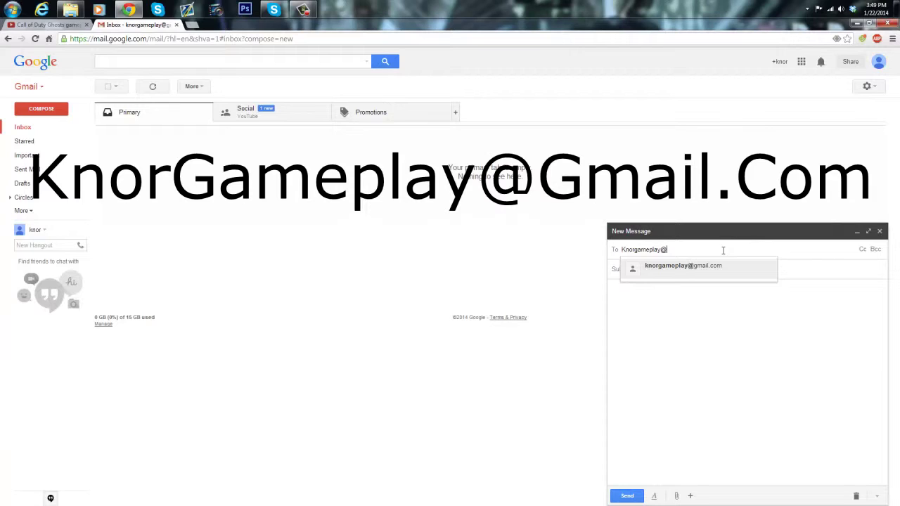
left_click(665, 269)
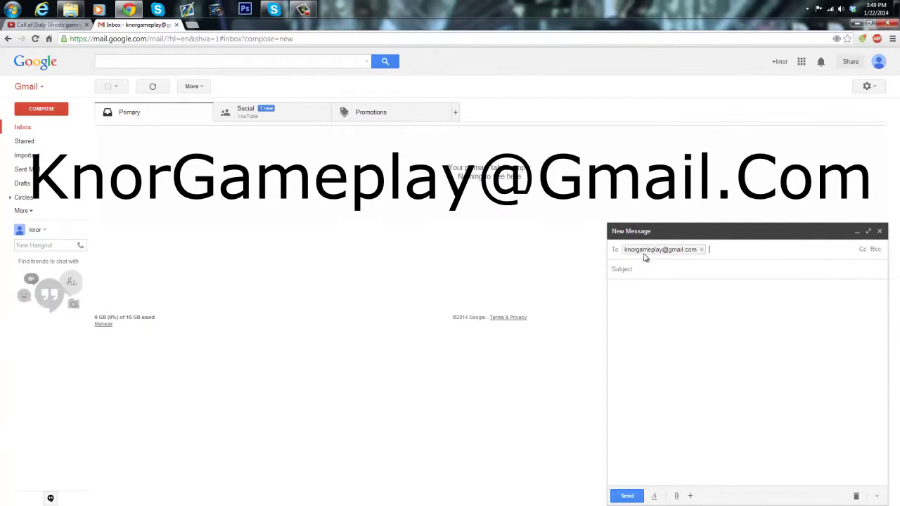
left_click(702, 261)
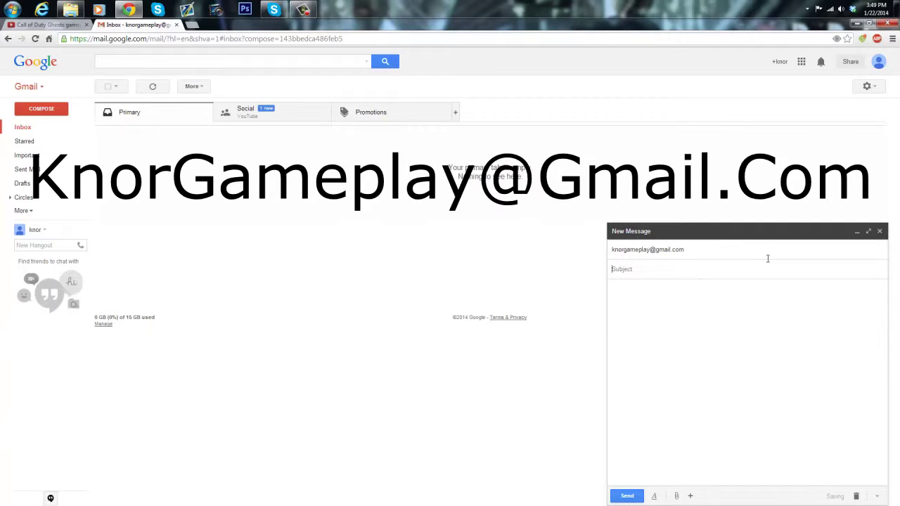
type("gameplay")
Step: Paste the YouTube video link into the message body and send it
left_click(653, 300)
right_click(690, 318)
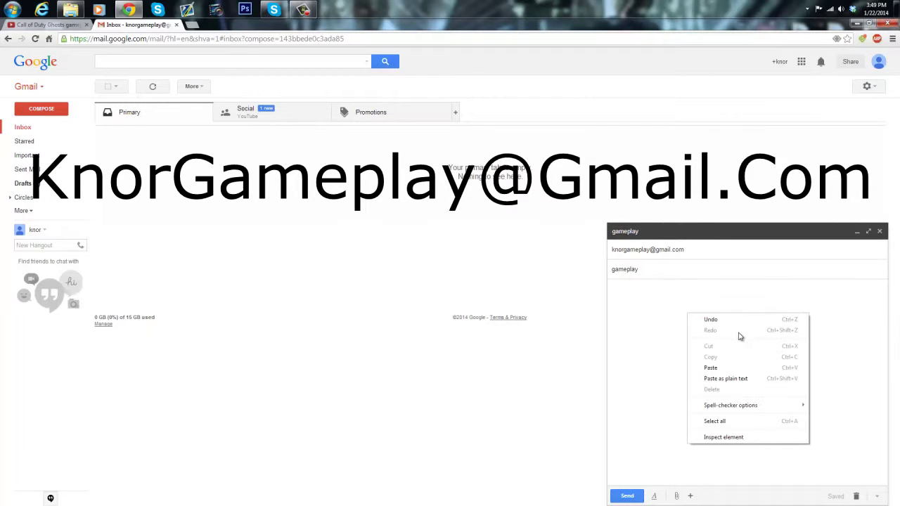
left_click(723, 367)
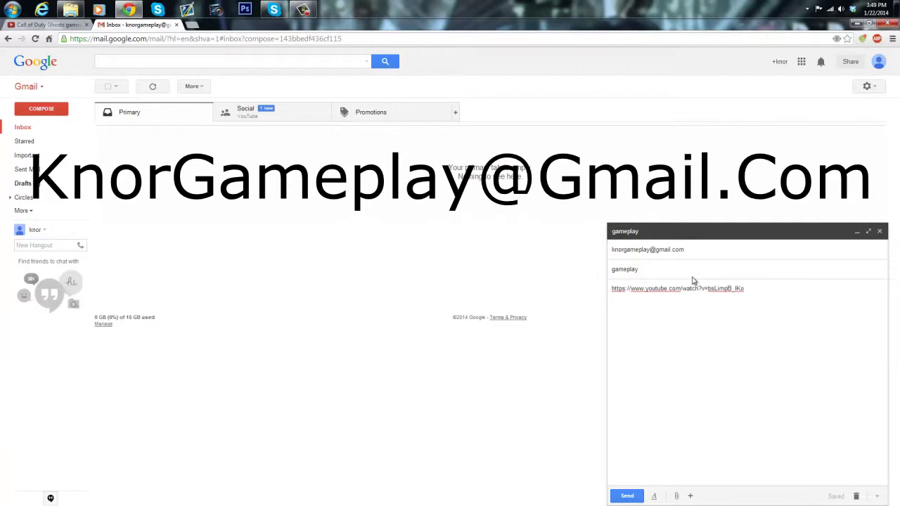
left_click(627, 496)
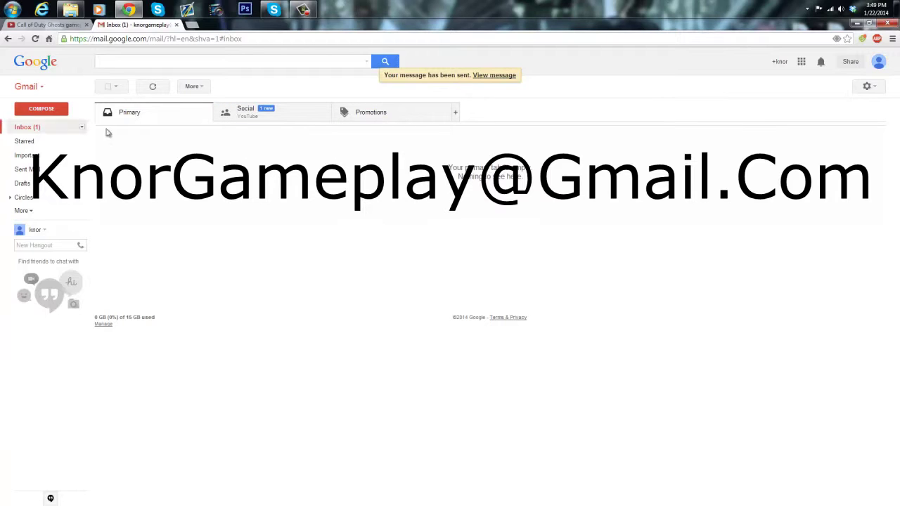
Step: Refresh the inbox, open the 'gameplay' email, and follow its Call of Duty Ghosts video link
left_click(35, 128)
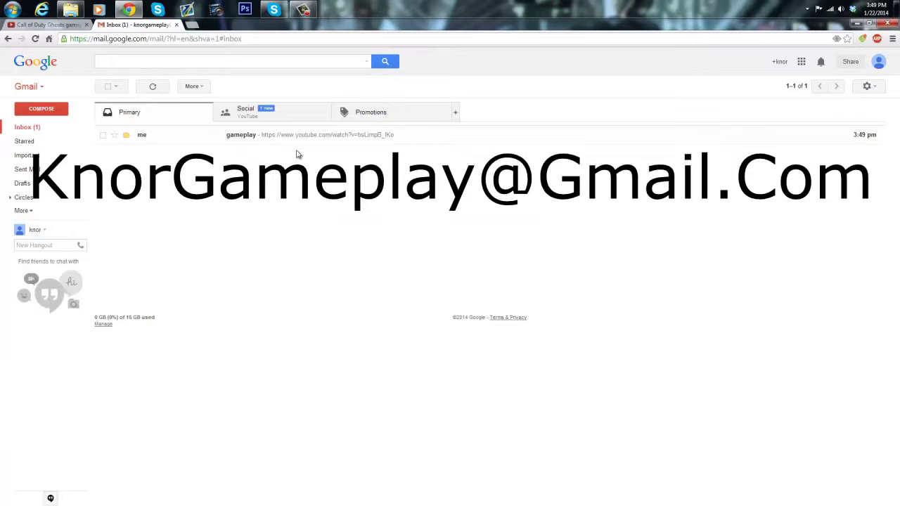
left_click(342, 137)
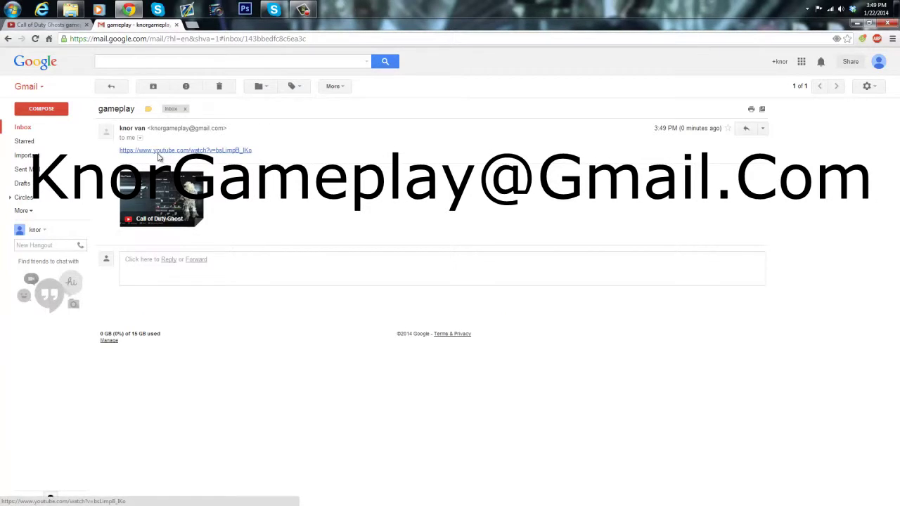
left_click(160, 150)
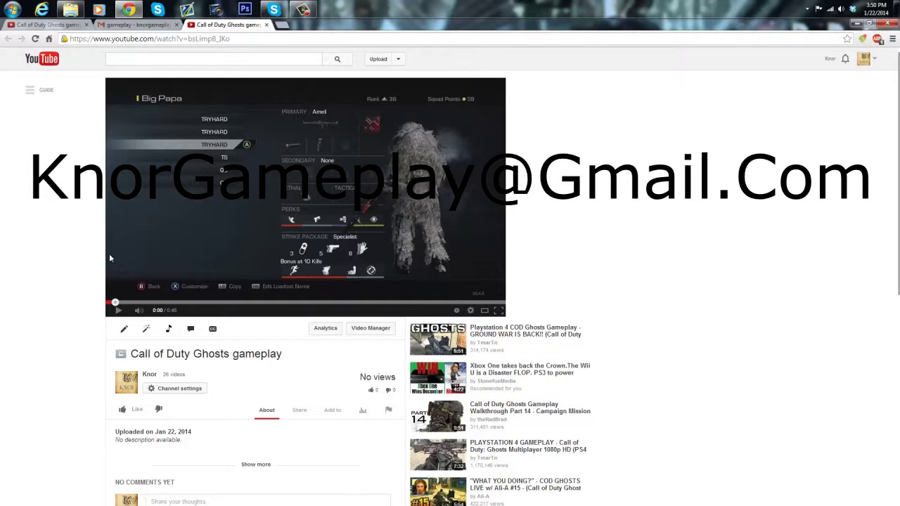
Step: Return Gmail to the inbox, then bring back the first tab's Call of Duty Ghosts video, paused at 0:05
left_click(141, 24)
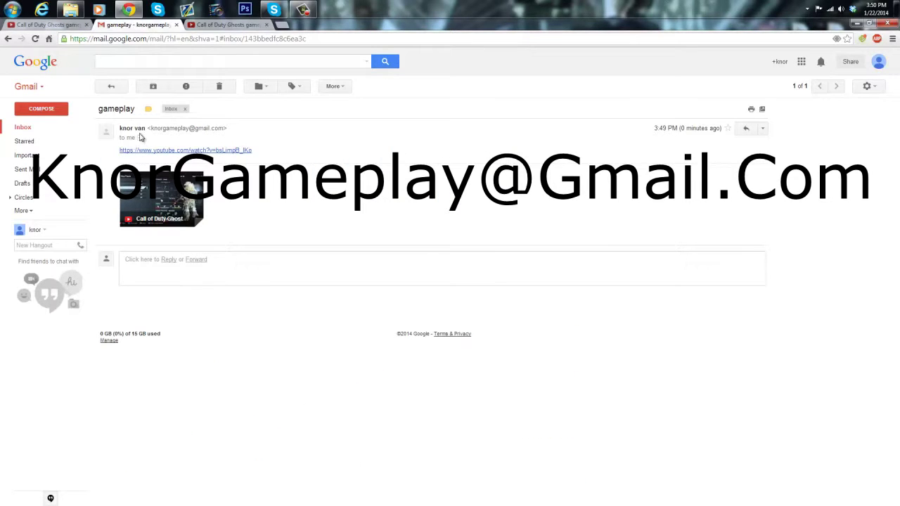
left_click(48, 126)
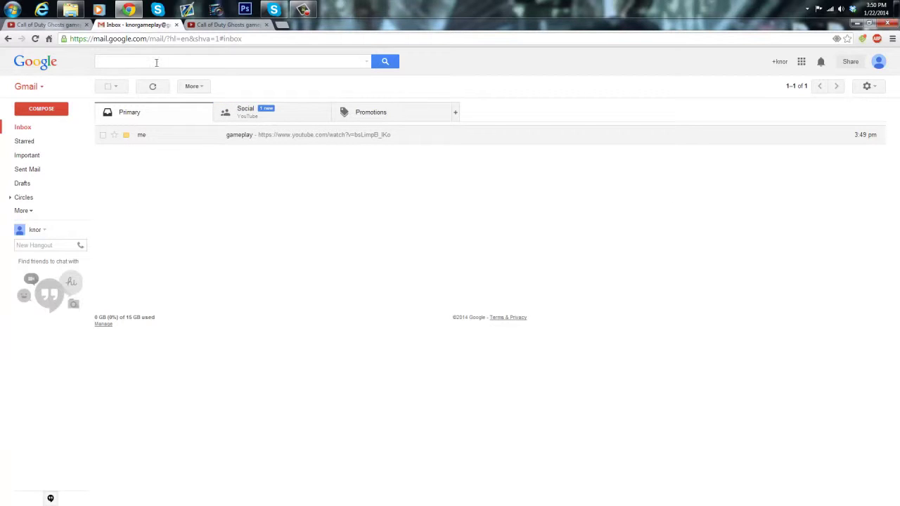
left_click(228, 24)
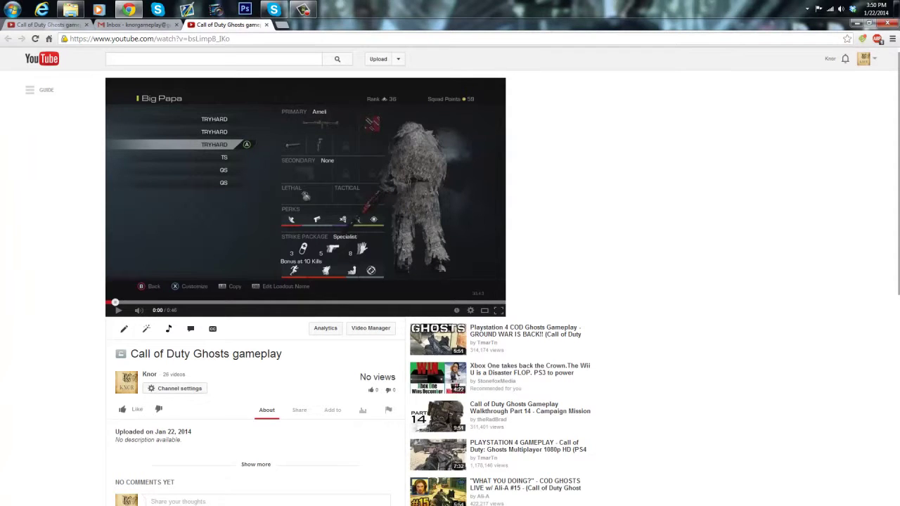
scroll(2, 315, "down", 10)
scroll(2, 309, "up", 9)
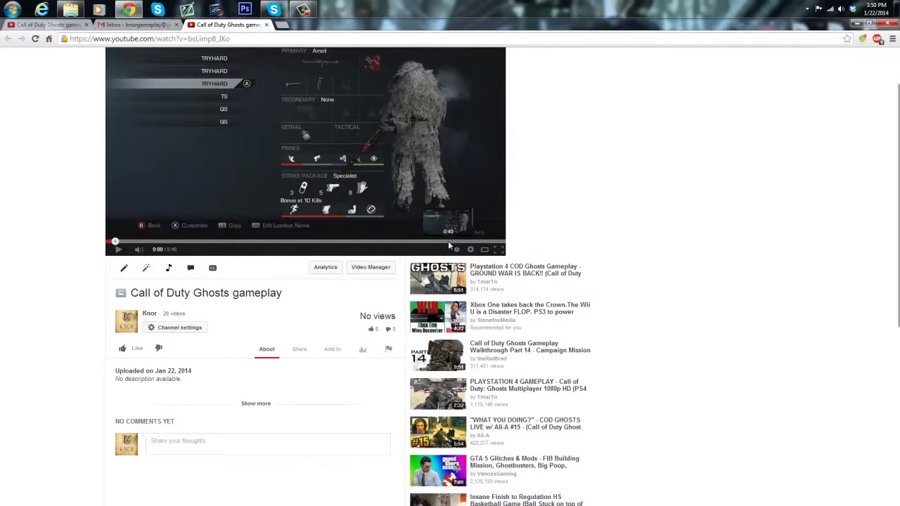
scroll(548, 143, "up", 1)
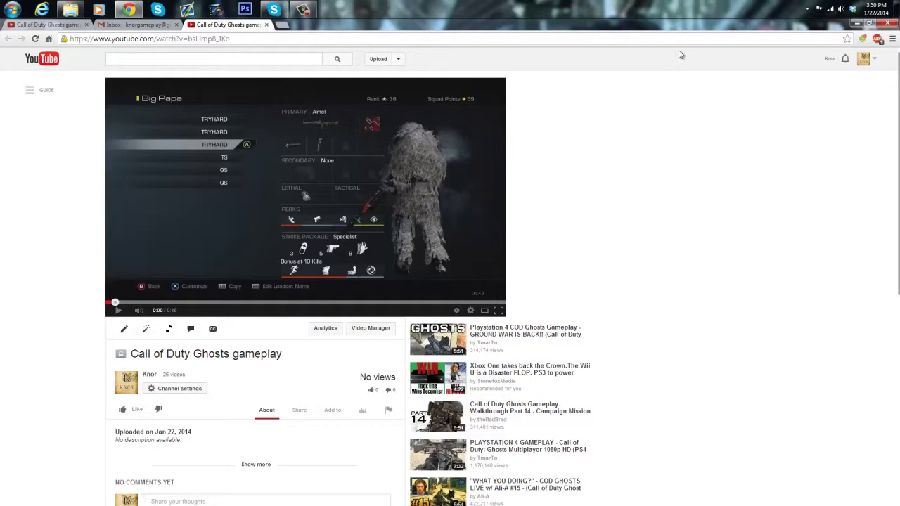
left_click(863, 62)
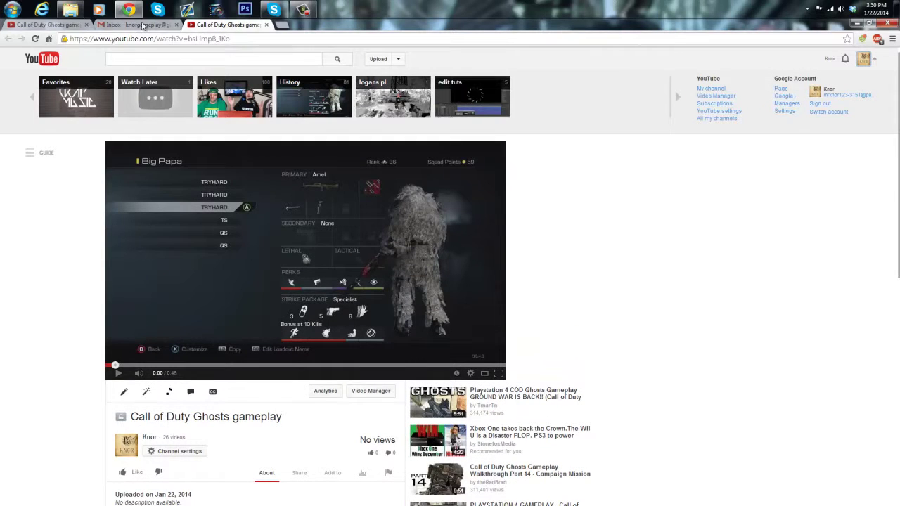
left_click(50, 24)
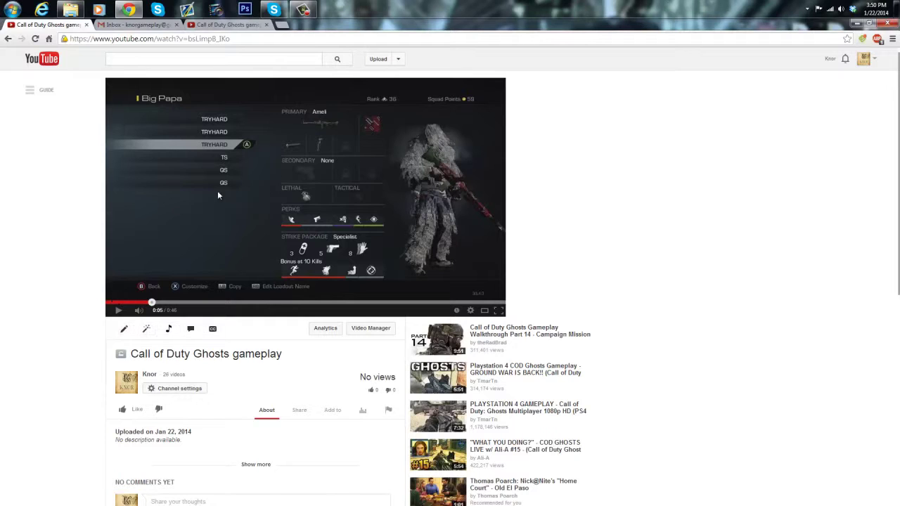
Step: Open the uploader's channel page from the link under the video title
left_click(149, 374)
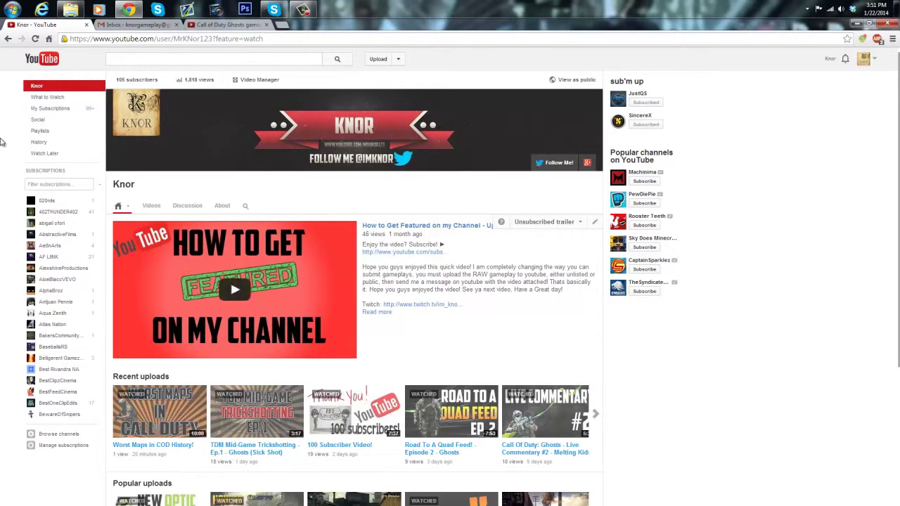
Step: Open the 'gameplay' email in Gmail showing the Call of Duty Ghosts link and preview
left_click(138, 25)
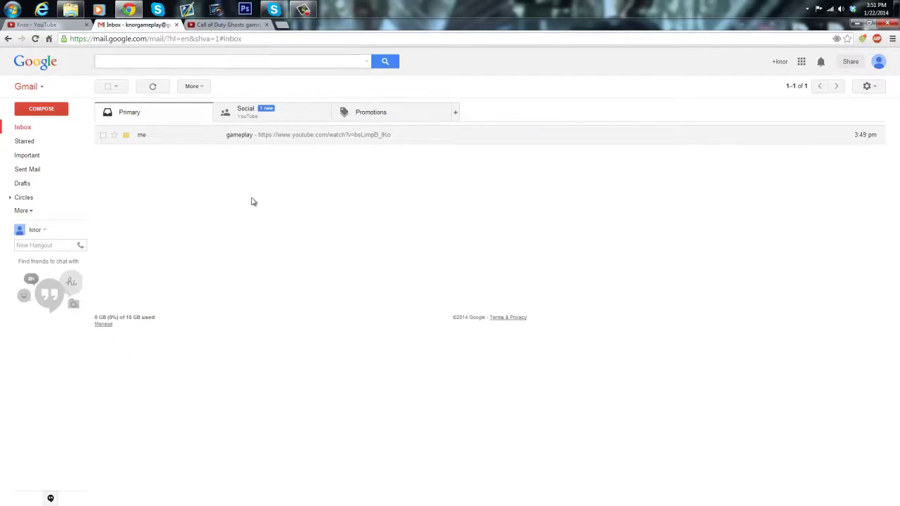
left_click(235, 139)
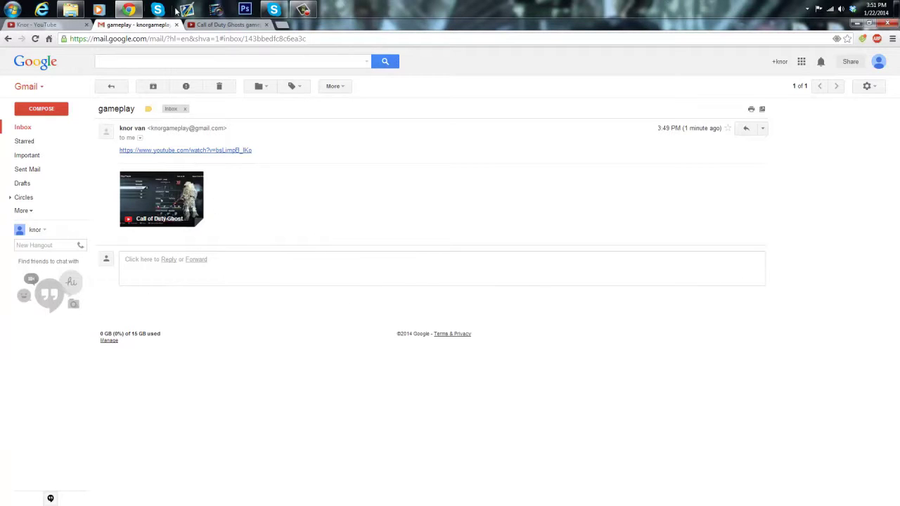
left_click(210, 26)
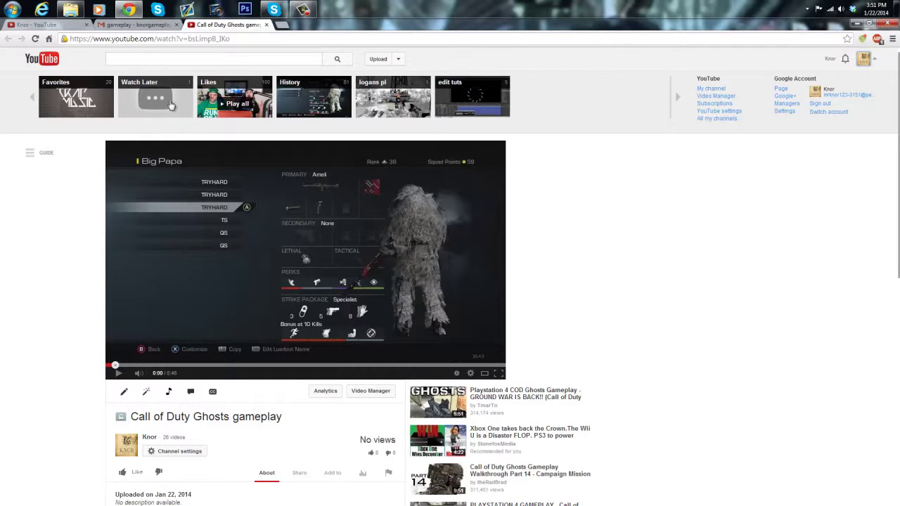
left_click(150, 27)
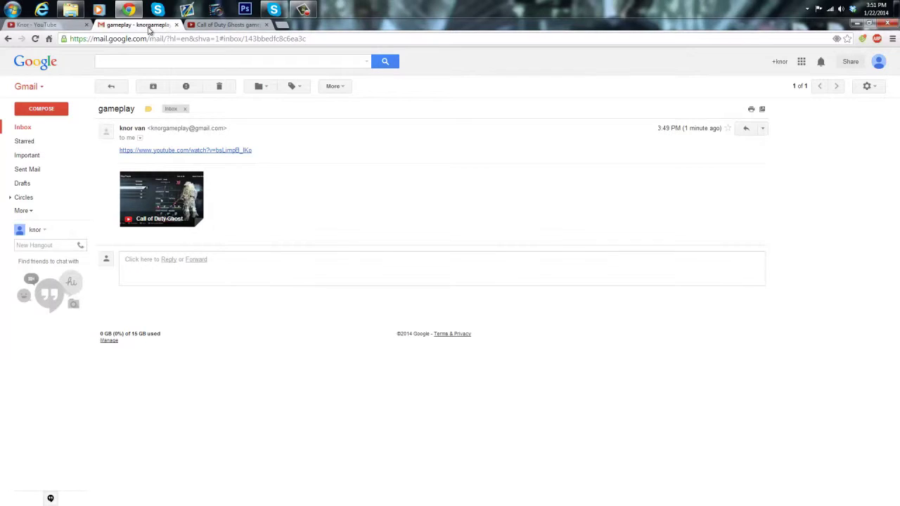